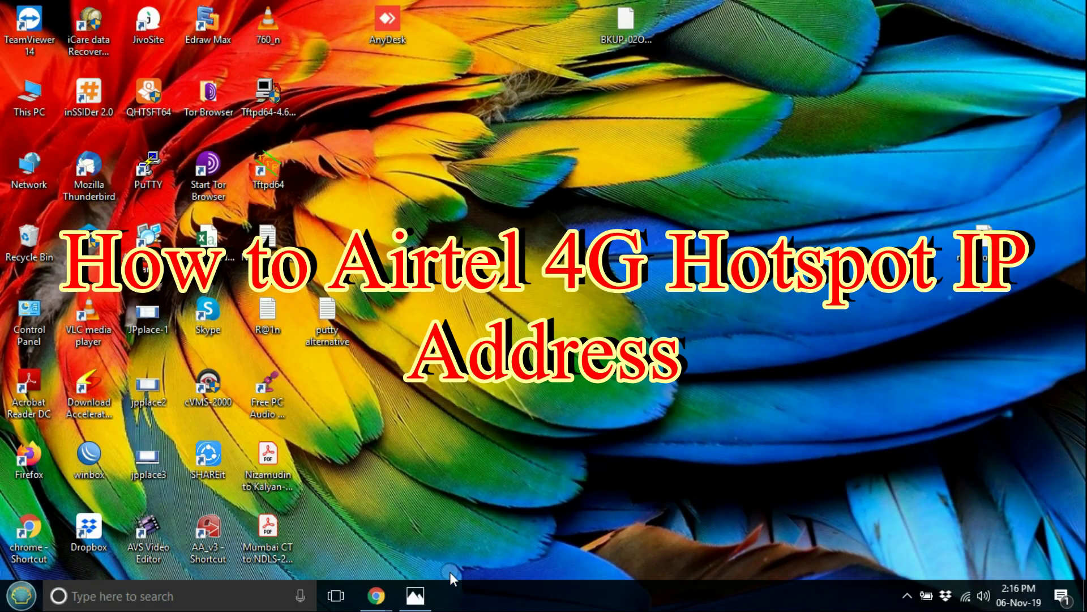
Step: Check the hotspot label photo, join Airtel-E5573-EC27 Wi-Fi, and close the stray Edge window
{"action": "left_click", "coordinate": [417, 595]}
{"action": "scroll", "coordinate": [417, 291], "scroll_direction": "up", "scroll_amount": 3}
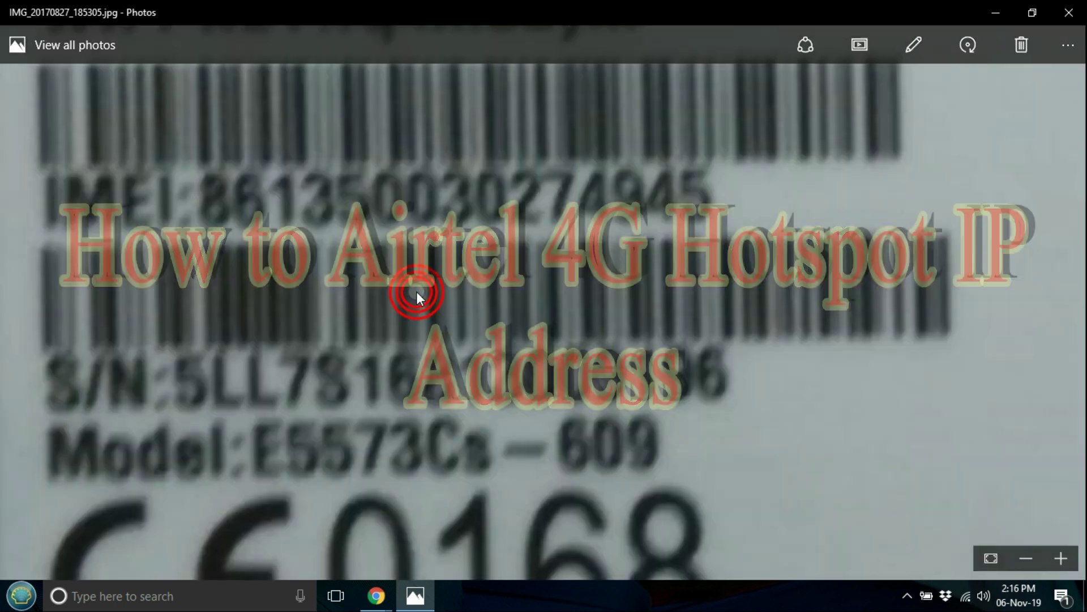
{"action": "scroll", "coordinate": [402, 298], "scroll_direction": "up", "scroll_amount": 3}
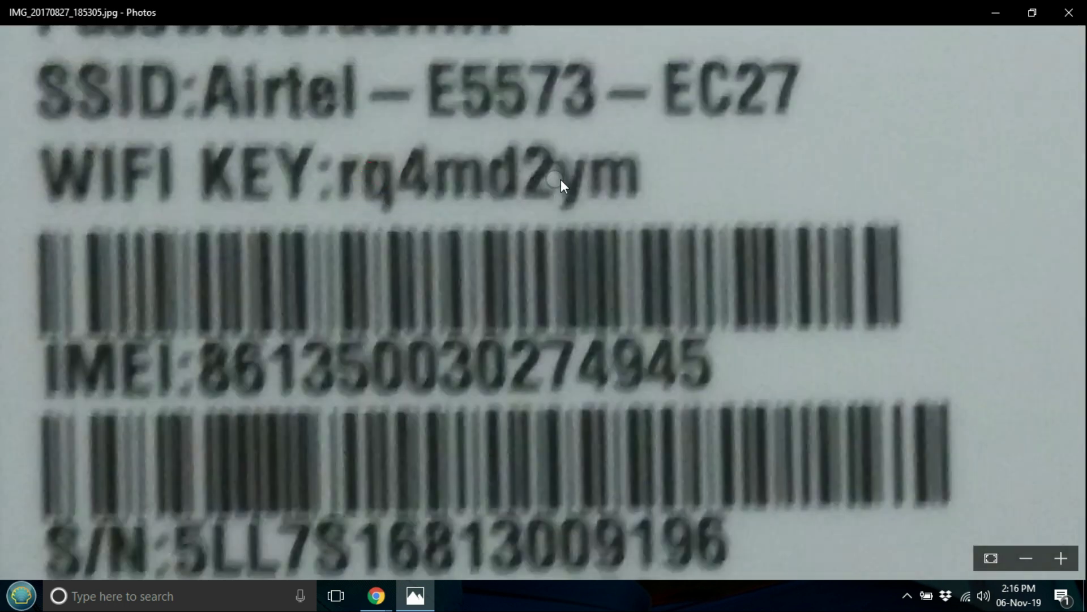
{"action": "left_click", "coordinate": [995, 13]}
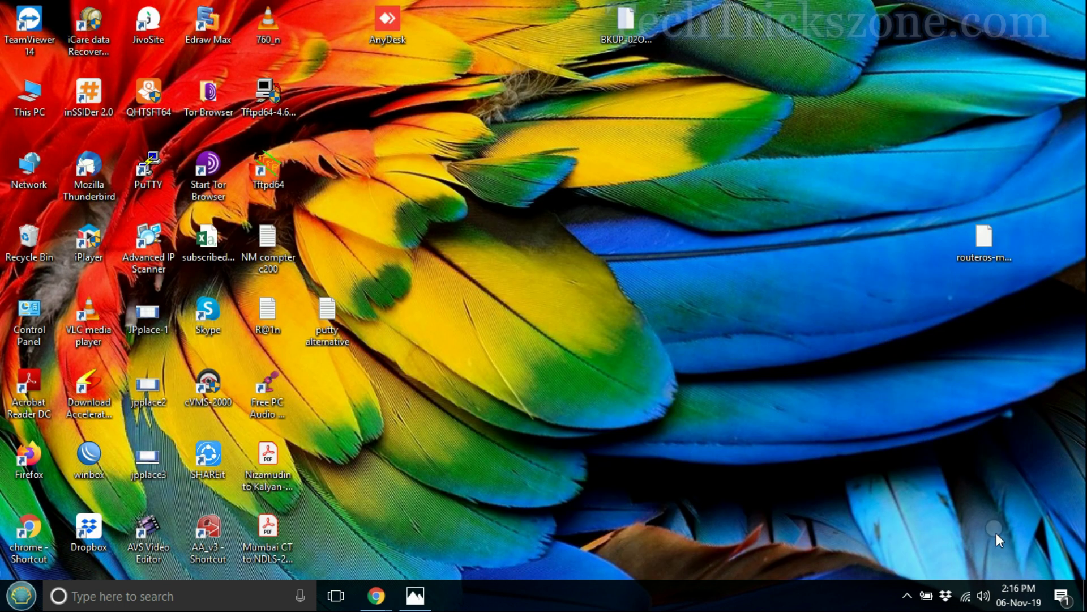
{"action": "left_click", "coordinate": [965, 595]}
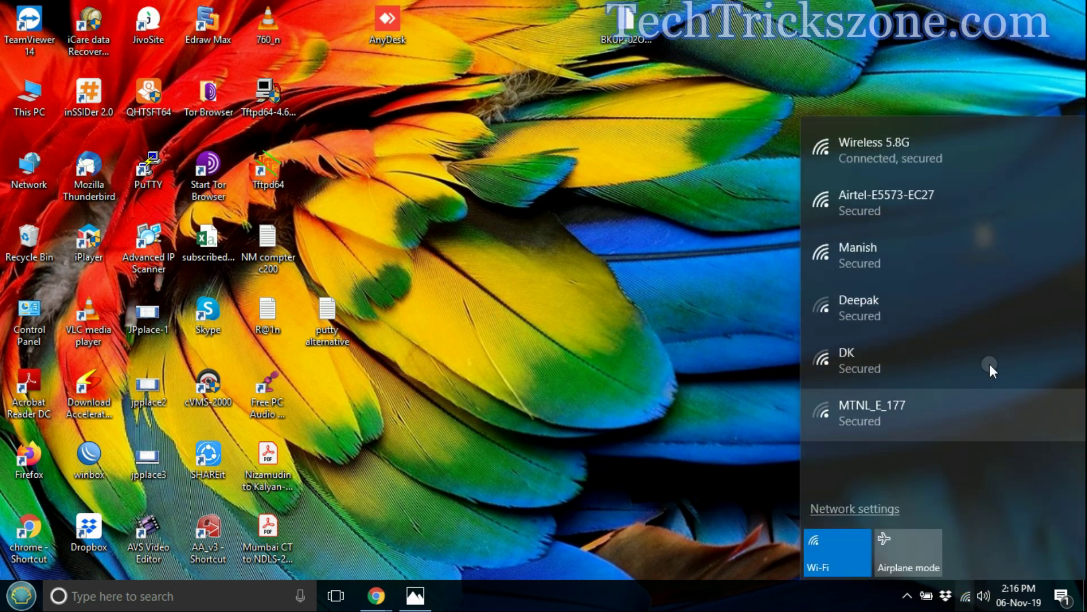
{"action": "left_click", "coordinate": [943, 214]}
{"action": "left_click", "coordinate": [1041, 273]}
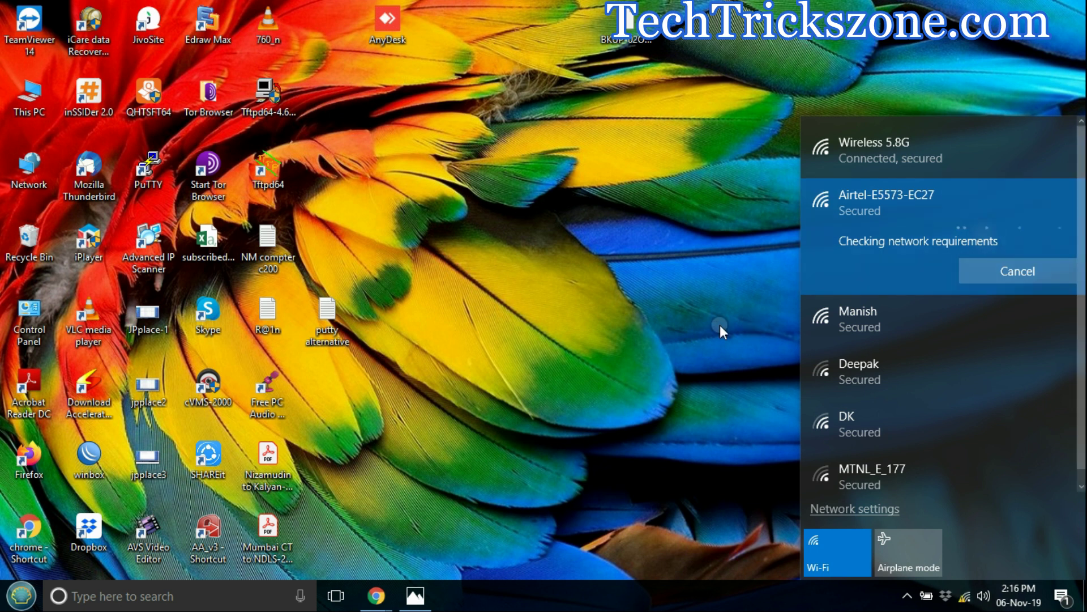
{"action": "left_click", "coordinate": [697, 322]}
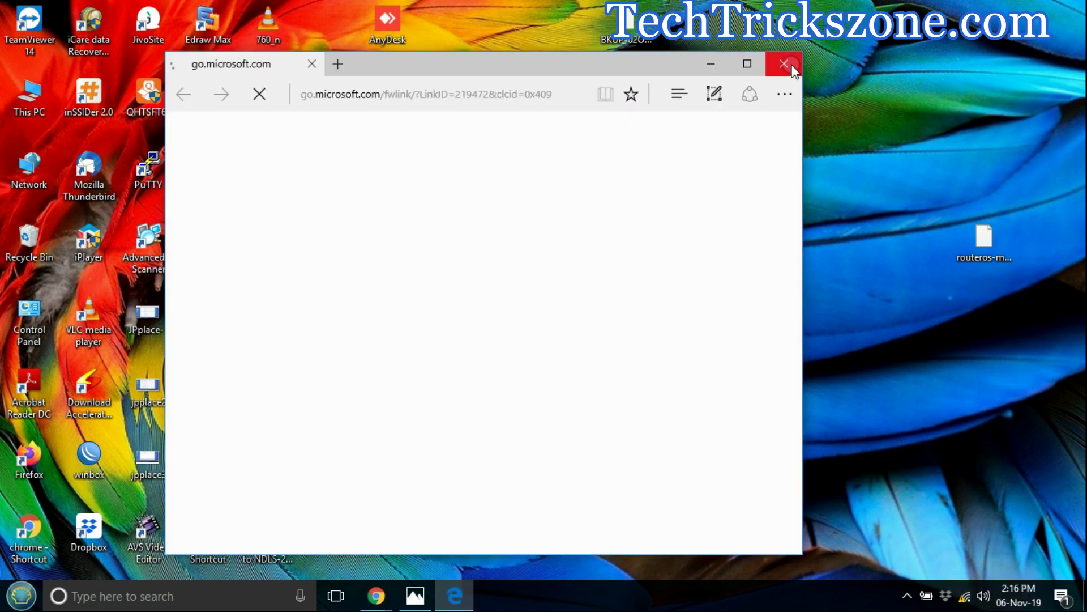
{"action": "left_click", "coordinate": [785, 64]}
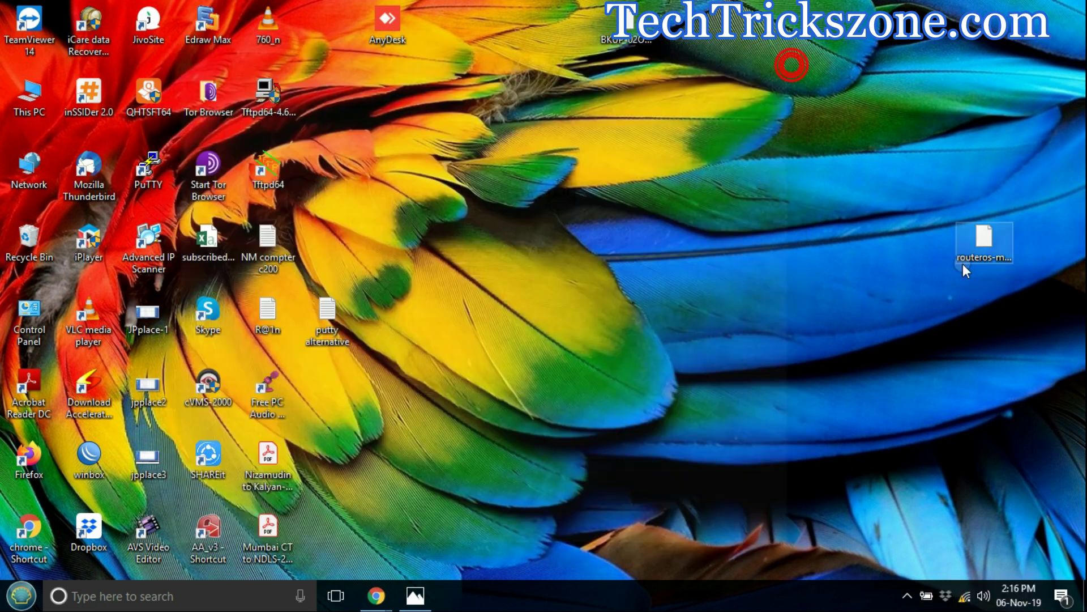
Step: Show the Airtel Wi-Fi connection Details from Network and Sharing Center, highlighting gateway 192.168.1.1
{"action": "right_click", "coordinate": [966, 596]}
{"action": "left_click", "coordinate": [971, 579]}
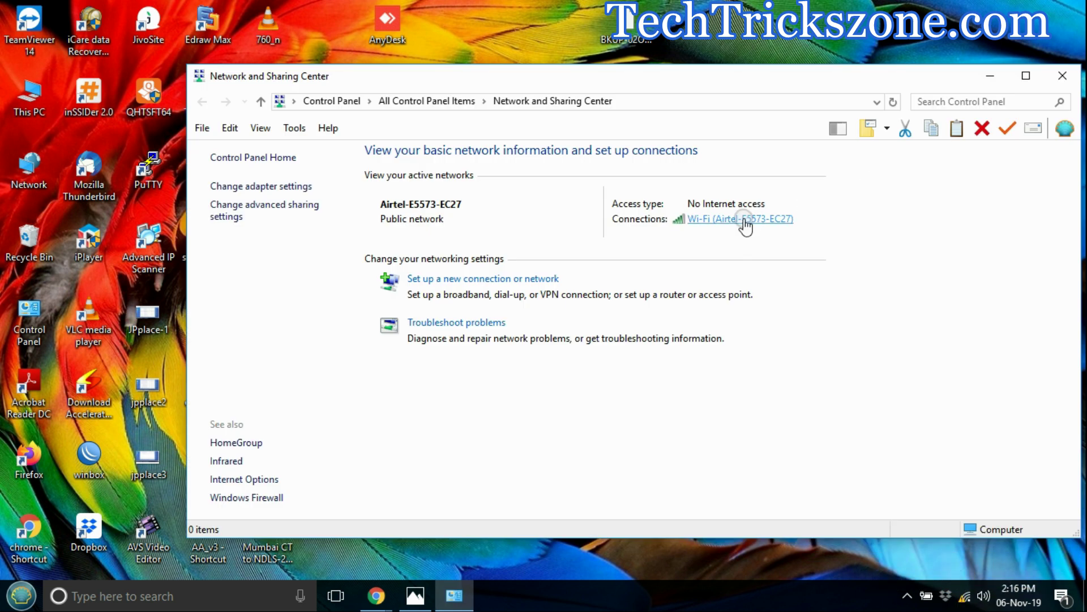
{"action": "left_click", "coordinate": [746, 219]}
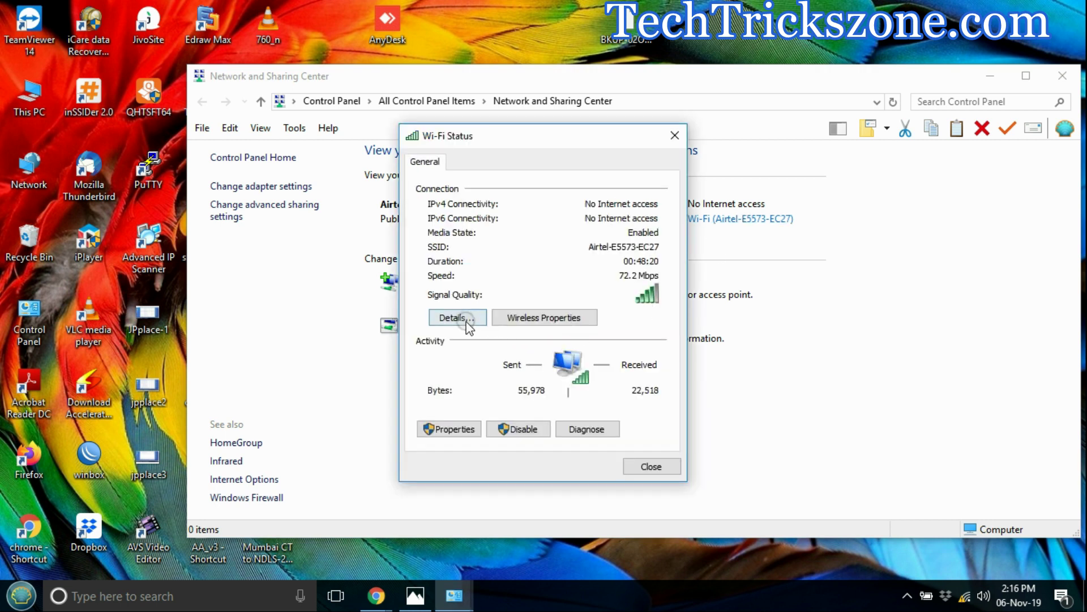
{"action": "left_click", "coordinate": [450, 317]}
{"action": "left_click", "coordinate": [556, 331]}
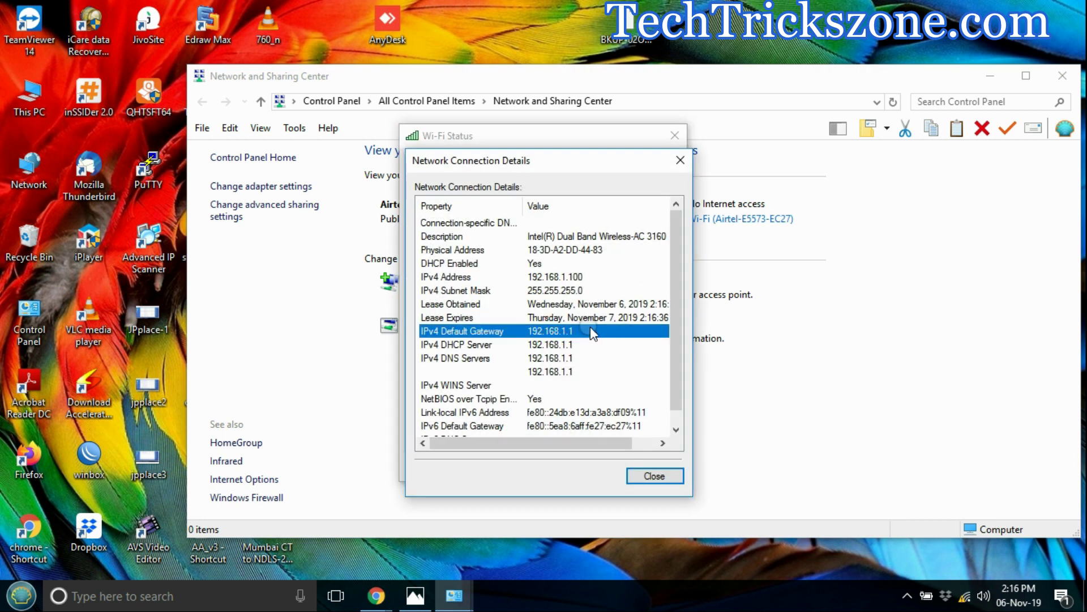
Step: Write '192.168.1.1 is Airtel IP Address' in a new Notepad note
{"action": "key", "text": "super+r"}
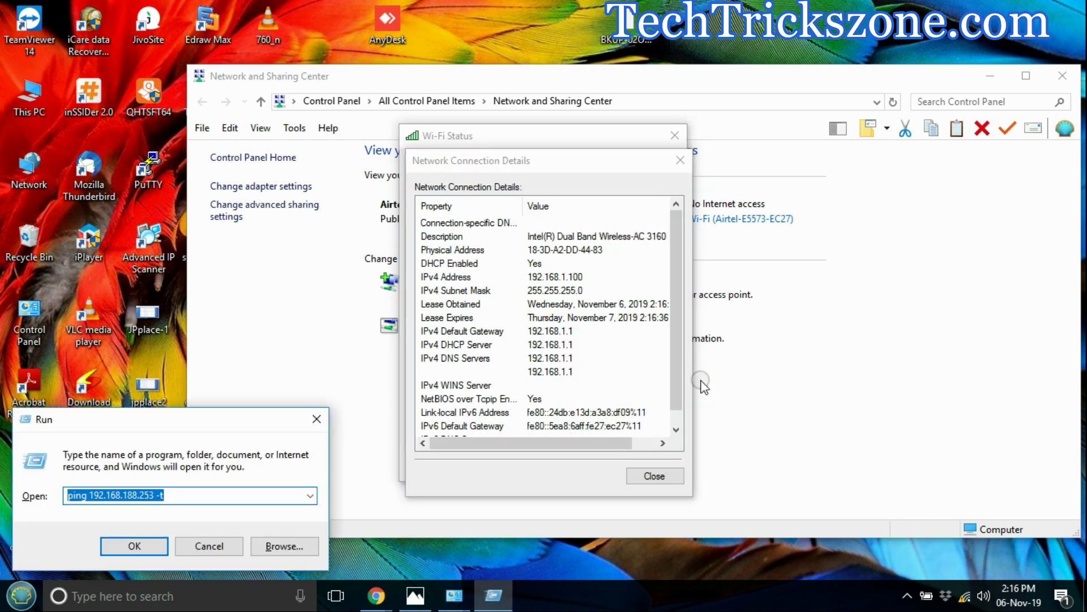
{"action": "type", "text": "notepad"}
{"action": "key", "text": "Return"}
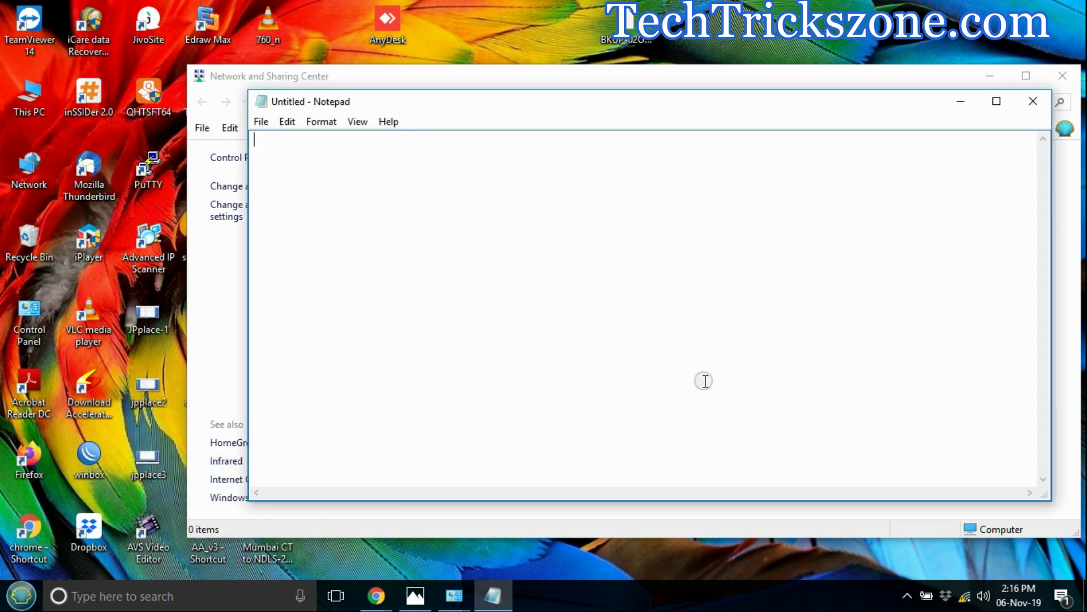
{"action": "left_click_drag", "start_coordinate": [557, 101], "coordinate": [1013, 185]}
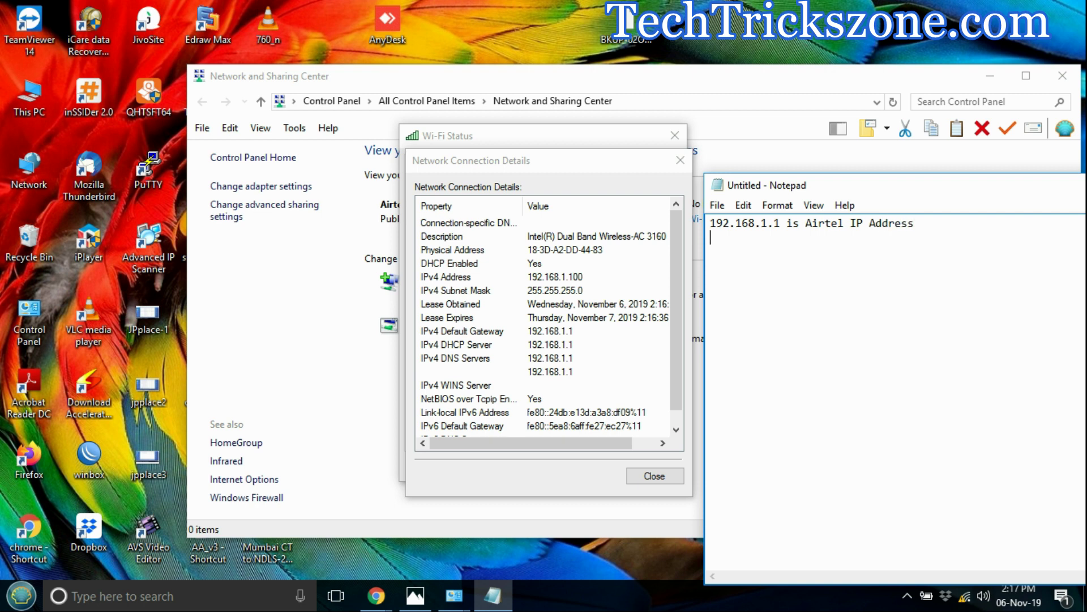
{"action": "double_click", "coordinate": [1021, 177]}
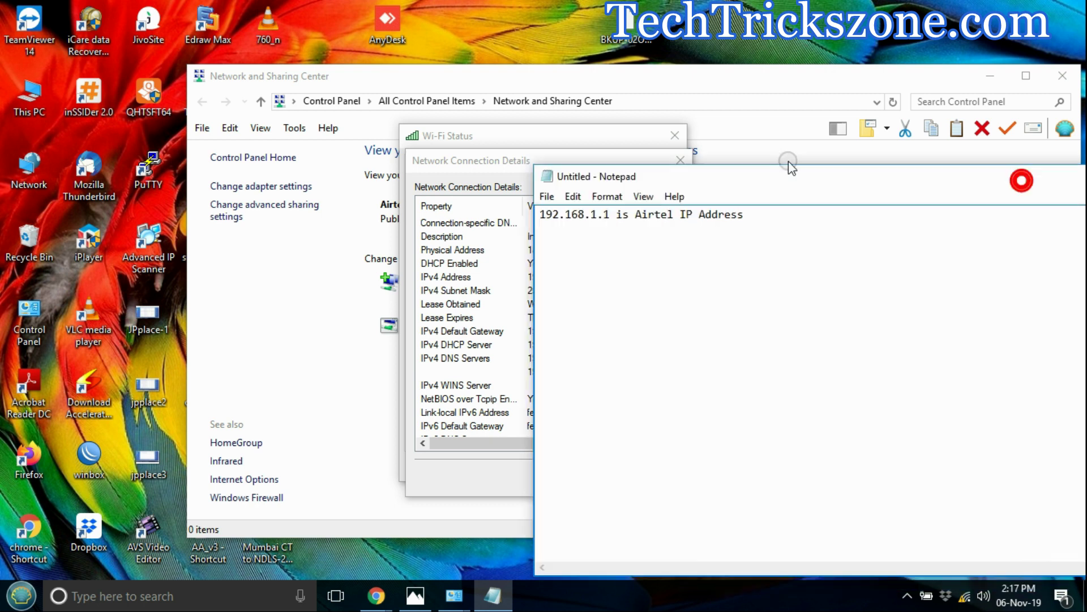
Step: Minimise Notepad and close the network Details, Wi-Fi Status and Network windows
{"action": "left_click", "coordinate": [1060, 140]}
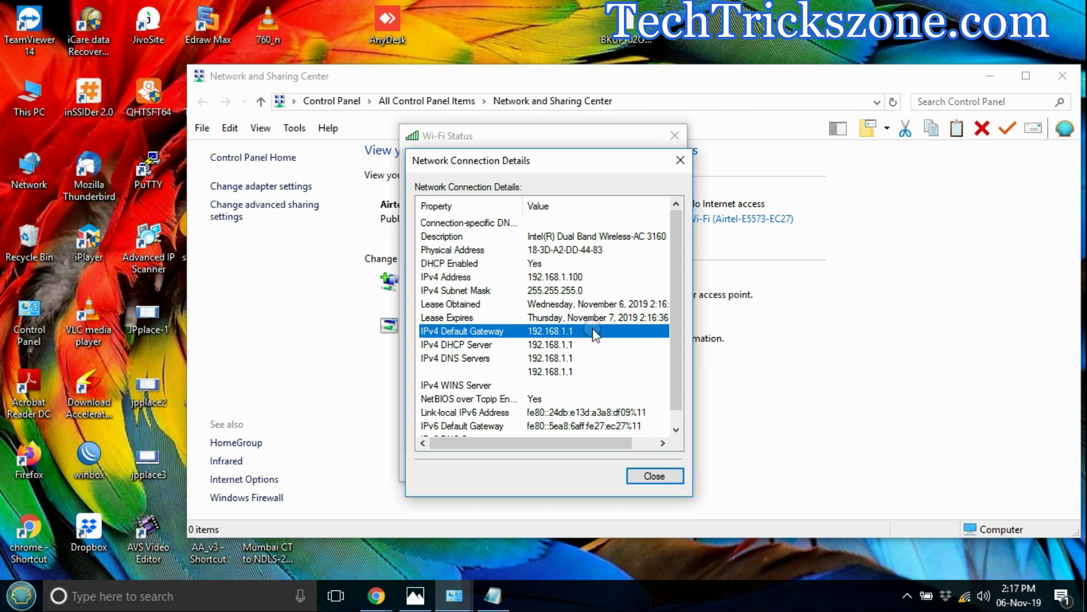
{"action": "left_click", "coordinate": [654, 475]}
{"action": "left_click", "coordinate": [1062, 76]}
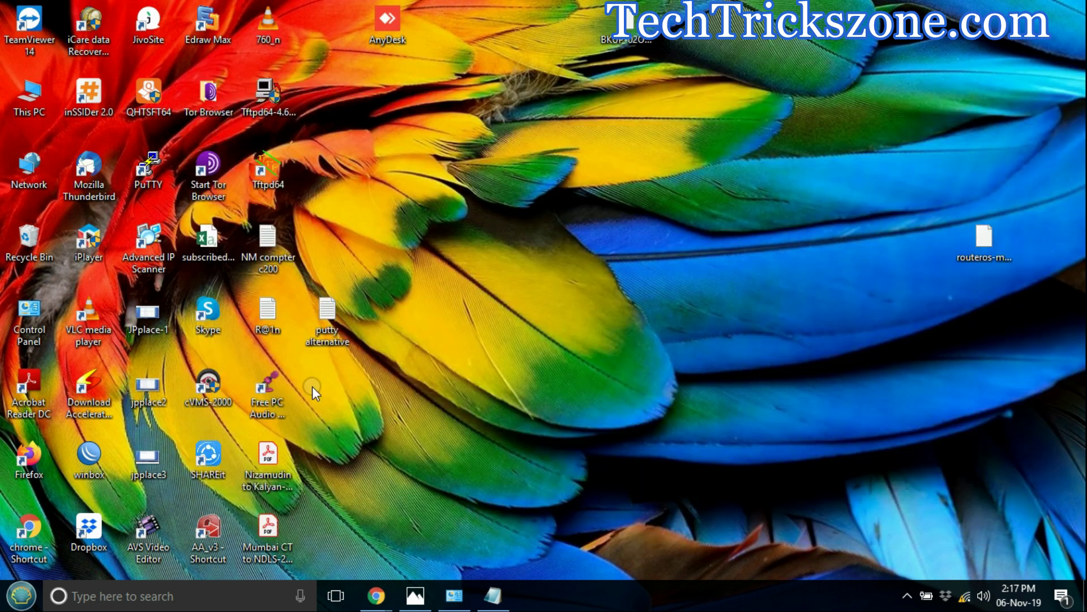
Step: Run ipconfig in Command Prompt and mark the Wi-Fi default gateway 192.168.1.1
{"action": "left_click", "coordinate": [241, 595]}
{"action": "type", "text": "cmd"}
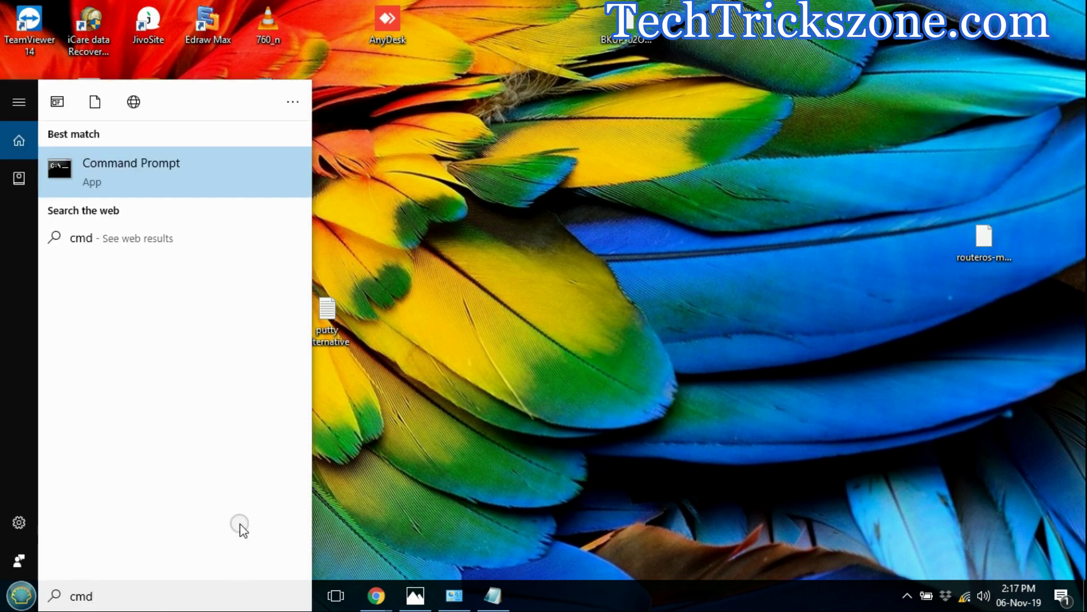
{"action": "left_click", "coordinate": [171, 183]}
{"action": "type", "text": "ipconf"}
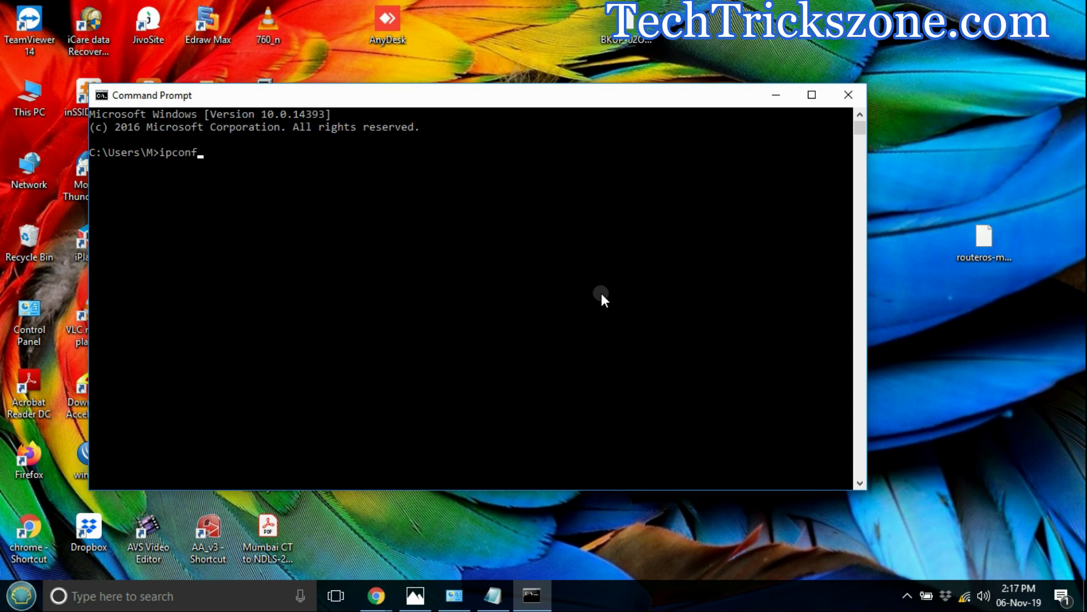
{"action": "type", "text": "ig"}
{"action": "key", "text": "Return"}
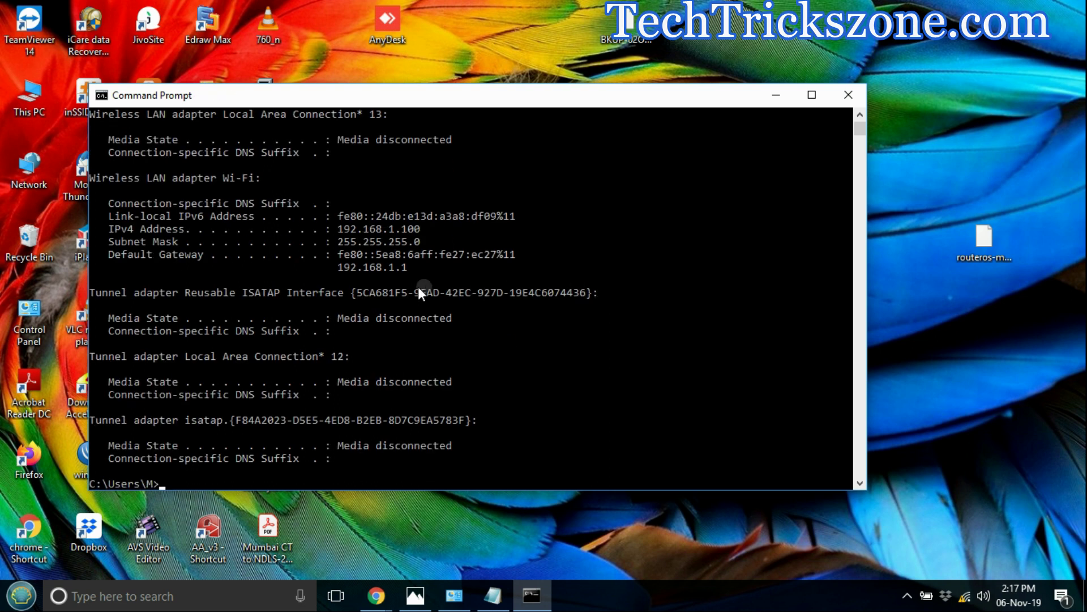
{"action": "left_click_drag", "start_coordinate": [413, 267], "coordinate": [341, 267]}
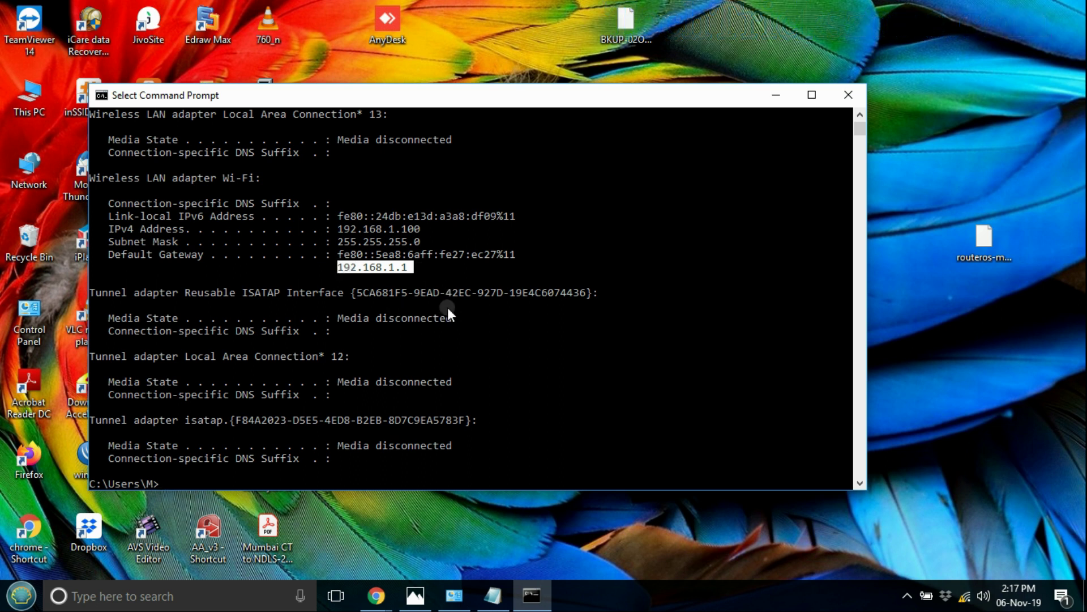
Step: Minimise the console and launch Chrome from the desktop shortcut, maximised
{"action": "left_click", "coordinate": [773, 95]}
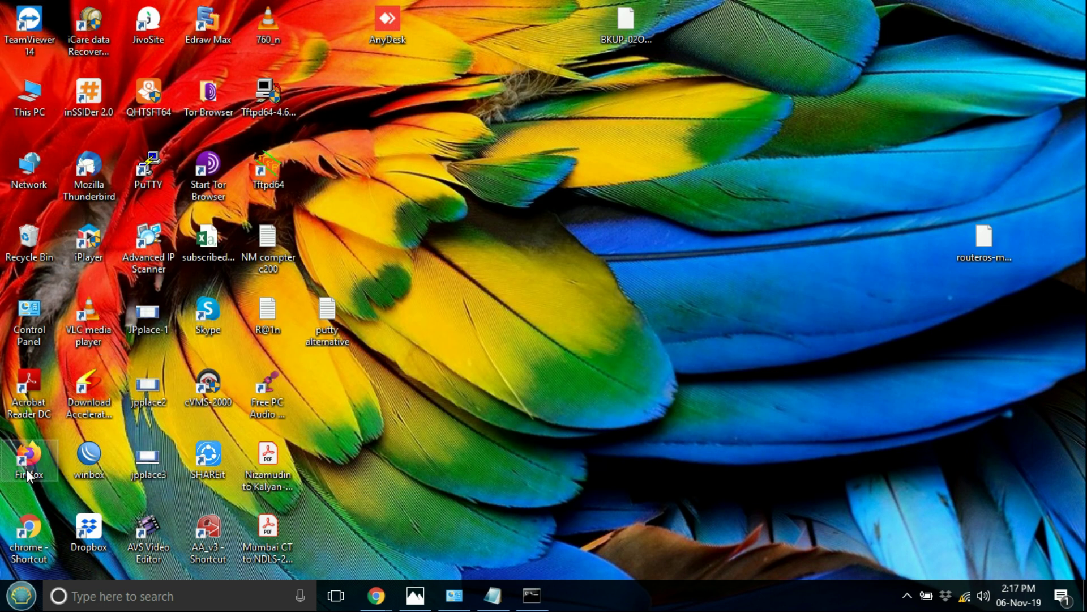
{"action": "left_click", "coordinate": [39, 529]}
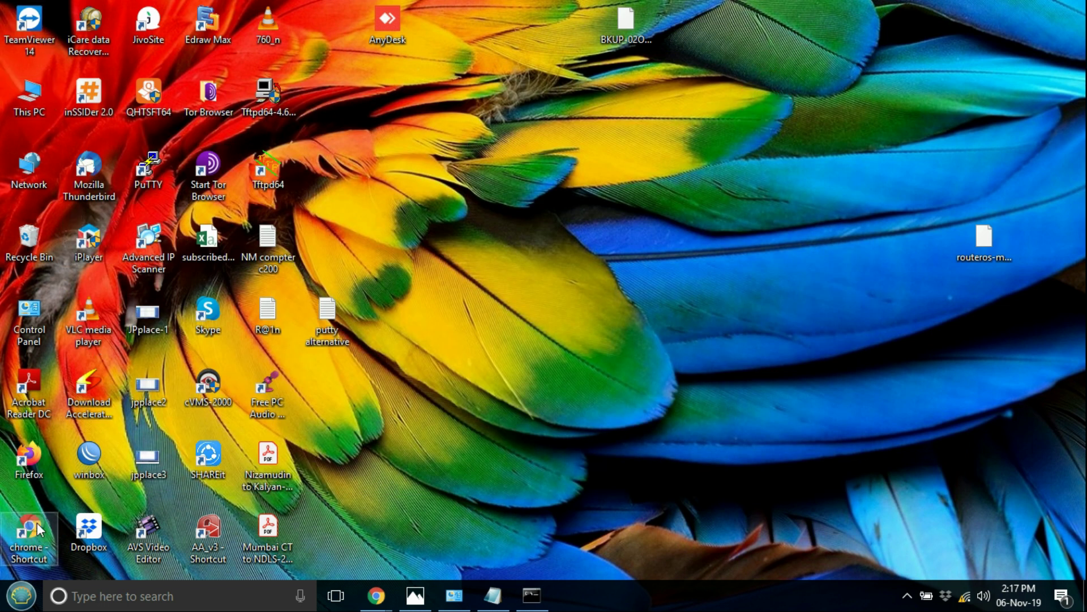
{"action": "double_click", "coordinate": [39, 530]}
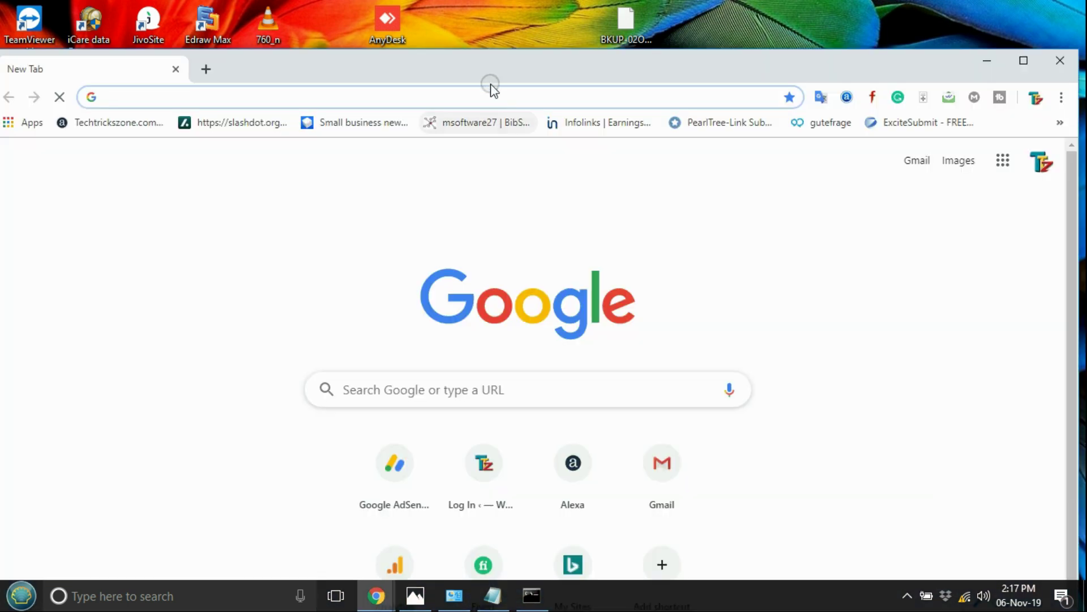
{"action": "double_click", "coordinate": [493, 81]}
Step: Browse to 192.168.1.1 in Chrome and log in as admin
{"action": "left_click", "coordinate": [398, 42]}
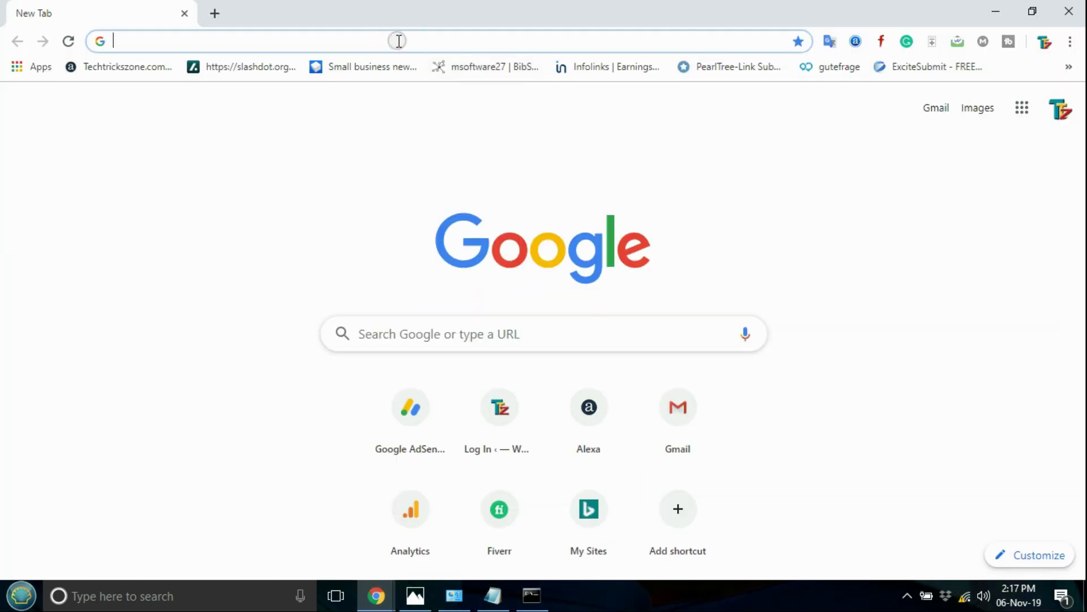
{"action": "type", "text": "192.168.1.1/html/quicksetup.html"}
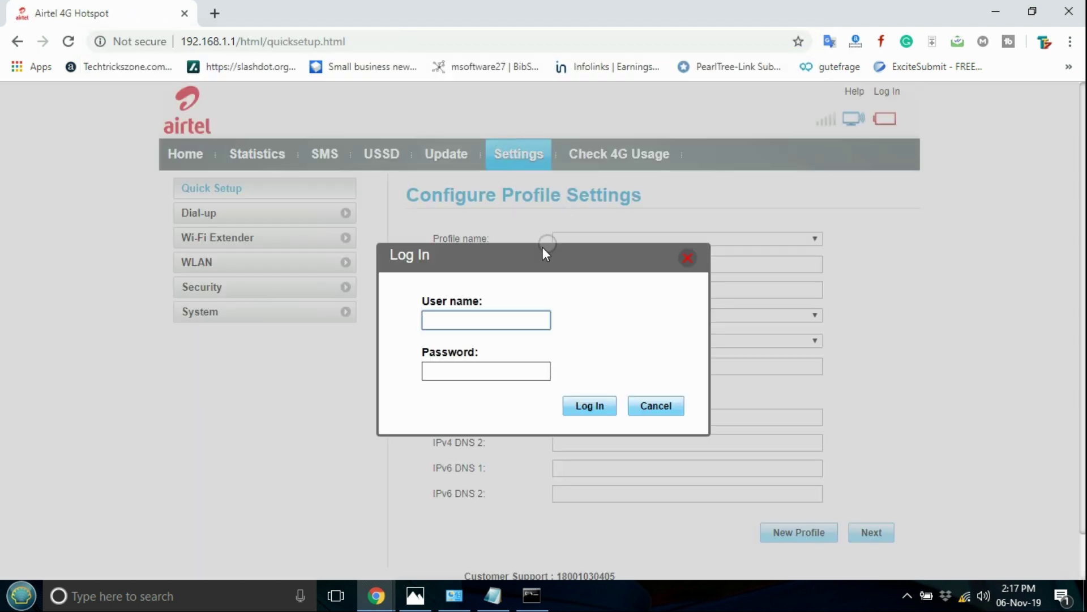
{"action": "type", "text": "admin"}
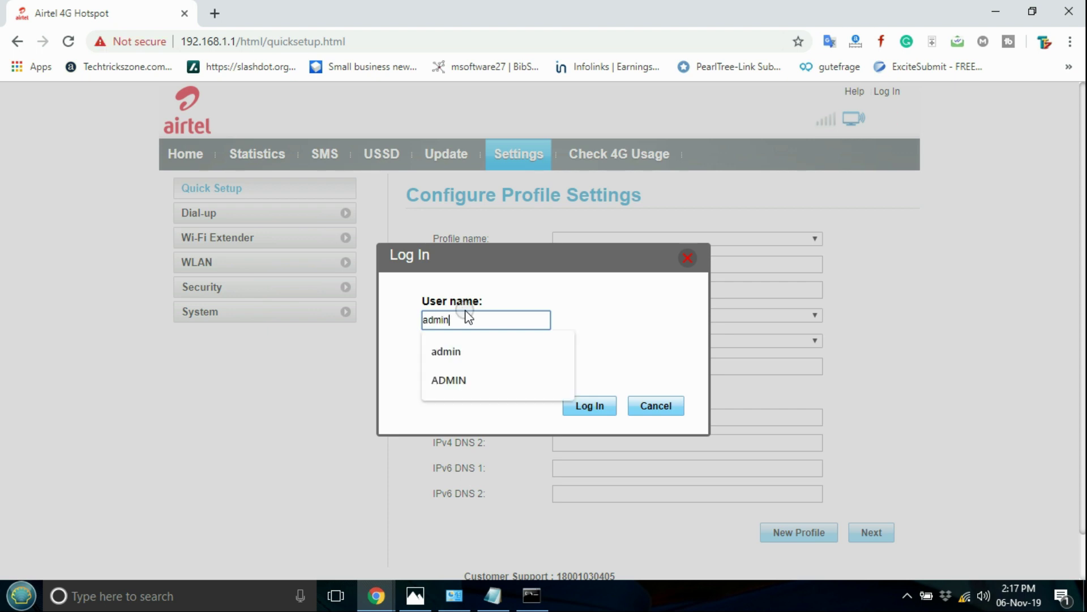
{"action": "key", "text": "Tab"}
{"action": "type", "text": "a"}
{"action": "key", "text": "Return"}
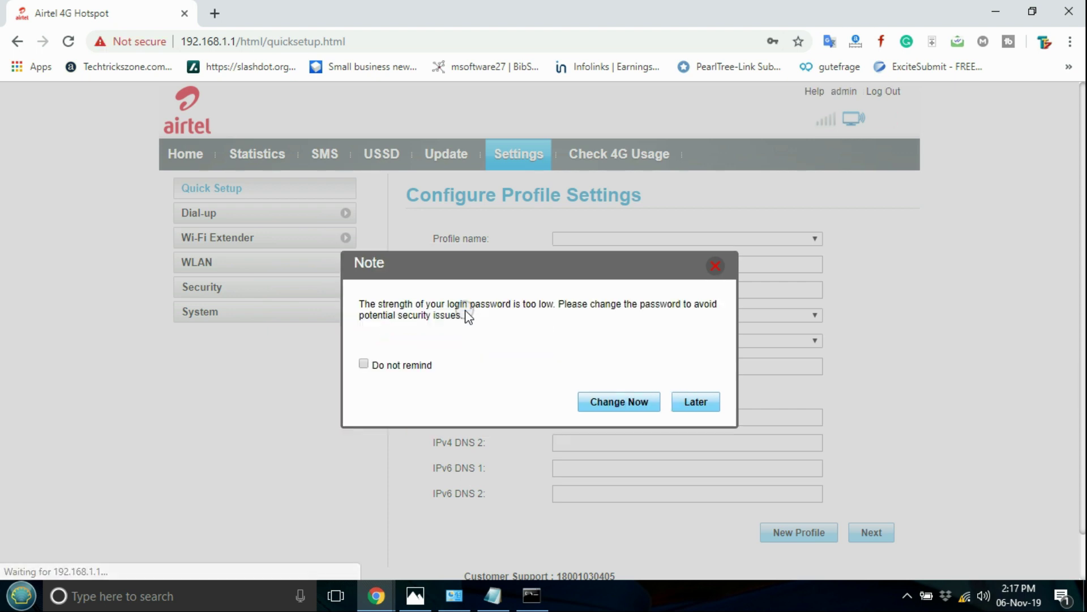
Step: Tick 'Do not remind' for the weak-password warning and choose Later
{"action": "left_click", "coordinate": [393, 367]}
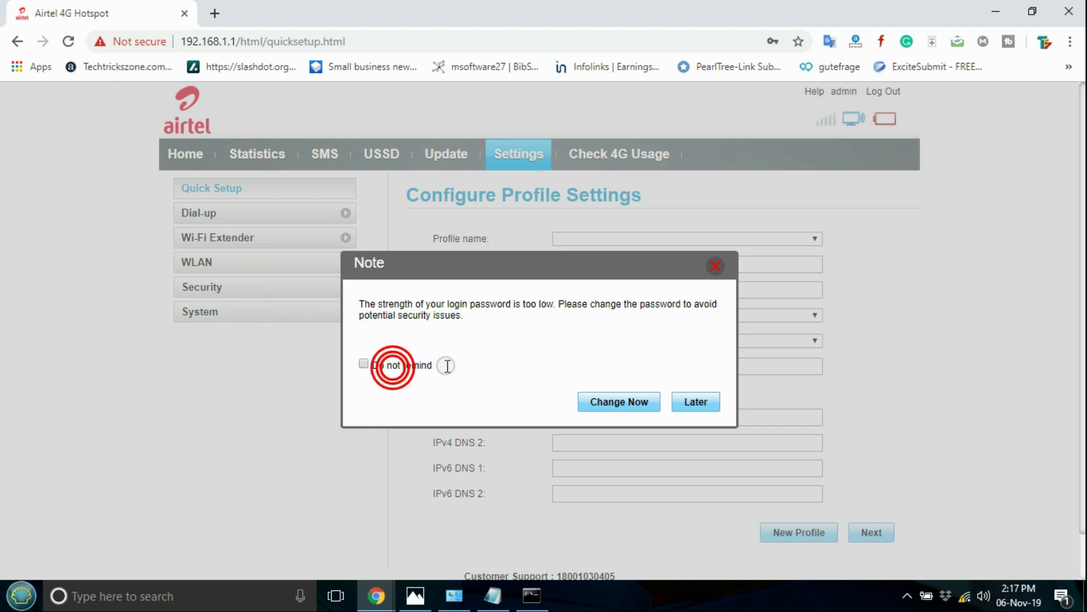
{"action": "left_click", "coordinate": [363, 362]}
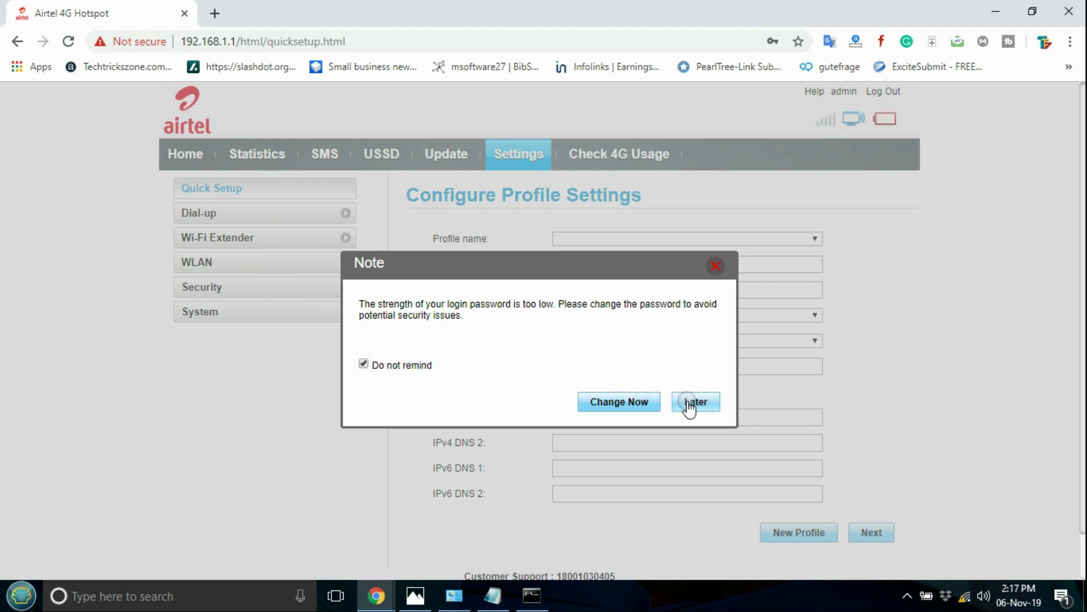
{"action": "left_click", "coordinate": [695, 401]}
Step: Review the Home status page and Quick Setup profile, then minimise Chrome
{"action": "left_click", "coordinate": [185, 153]}
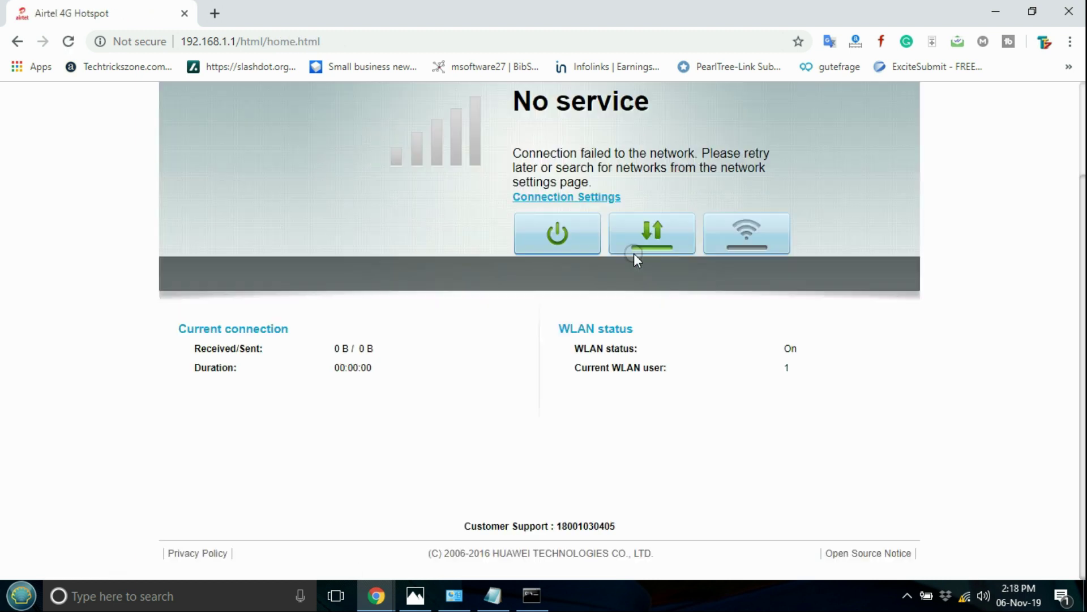
{"action": "scroll", "coordinate": [633, 253], "scroll_direction": "up", "scroll_amount": 3}
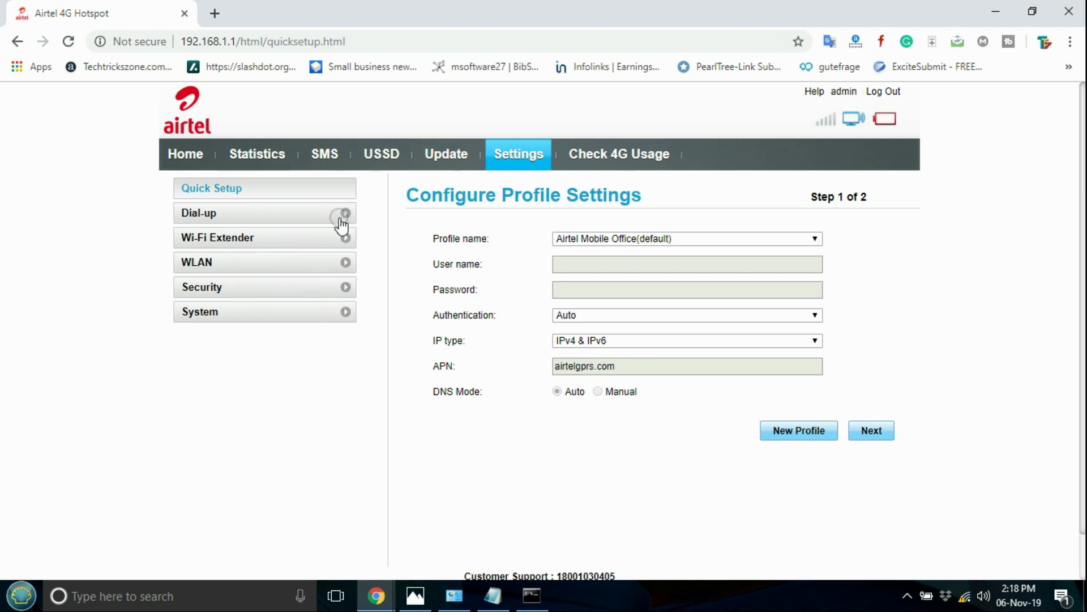
{"action": "left_click", "coordinate": [995, 11]}
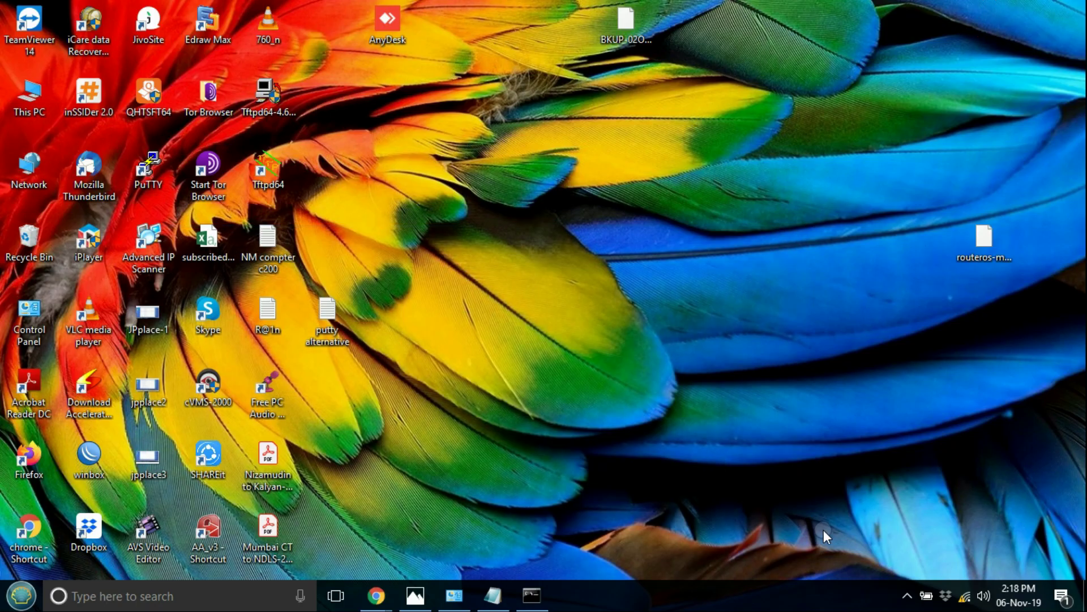